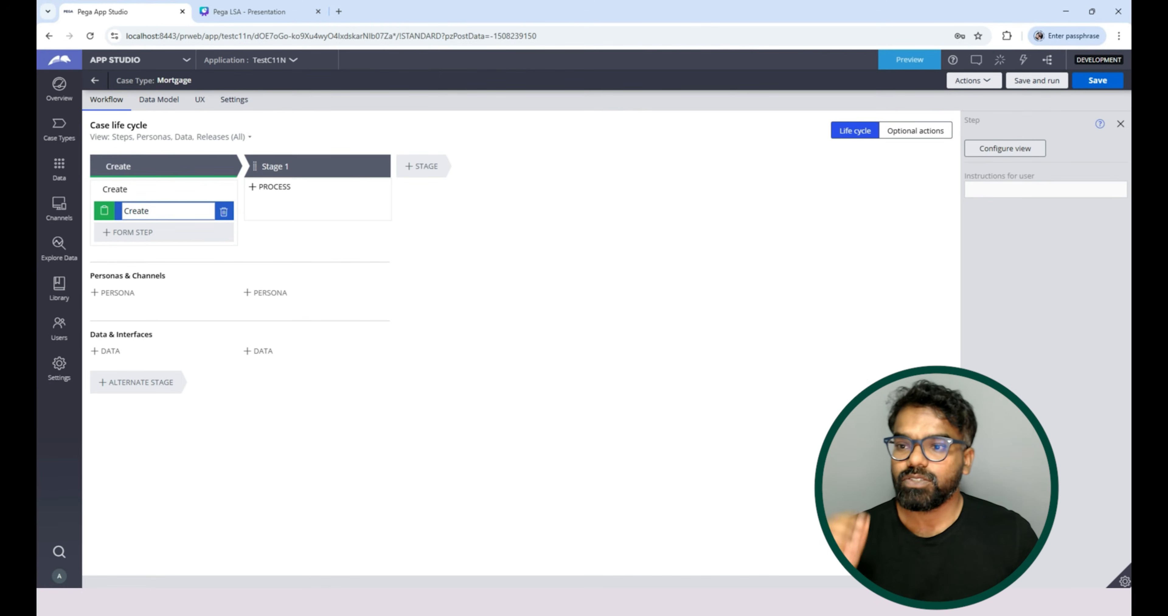
Step: Examine the Customer data object's data model and its records
{"action": "left_click", "coordinate": [59, 170]}
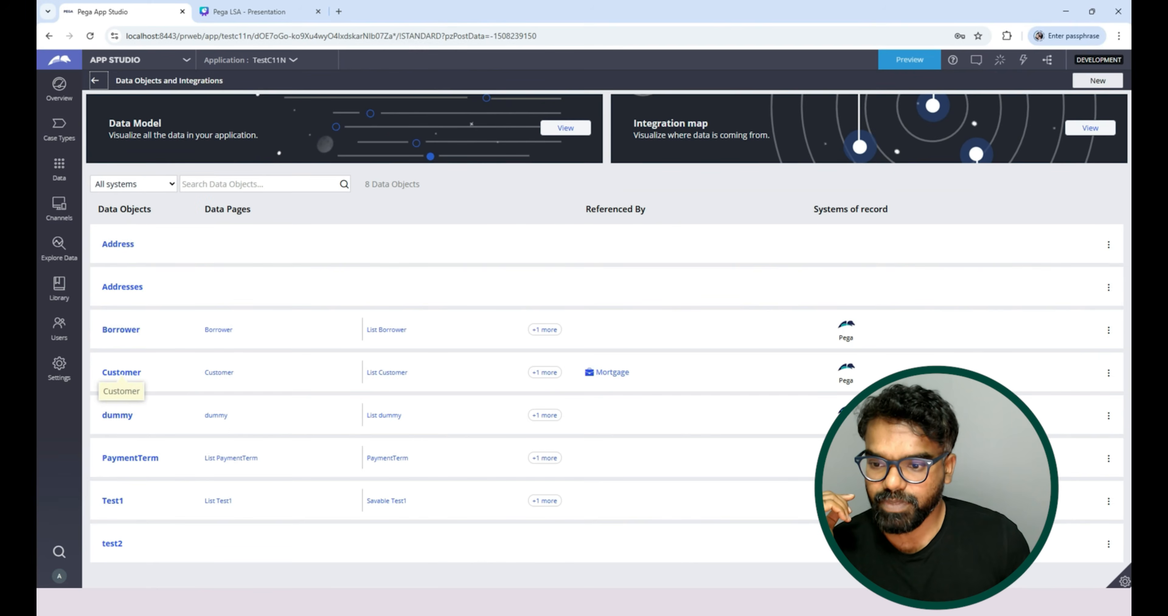
{"action": "left_click", "coordinate": [121, 374]}
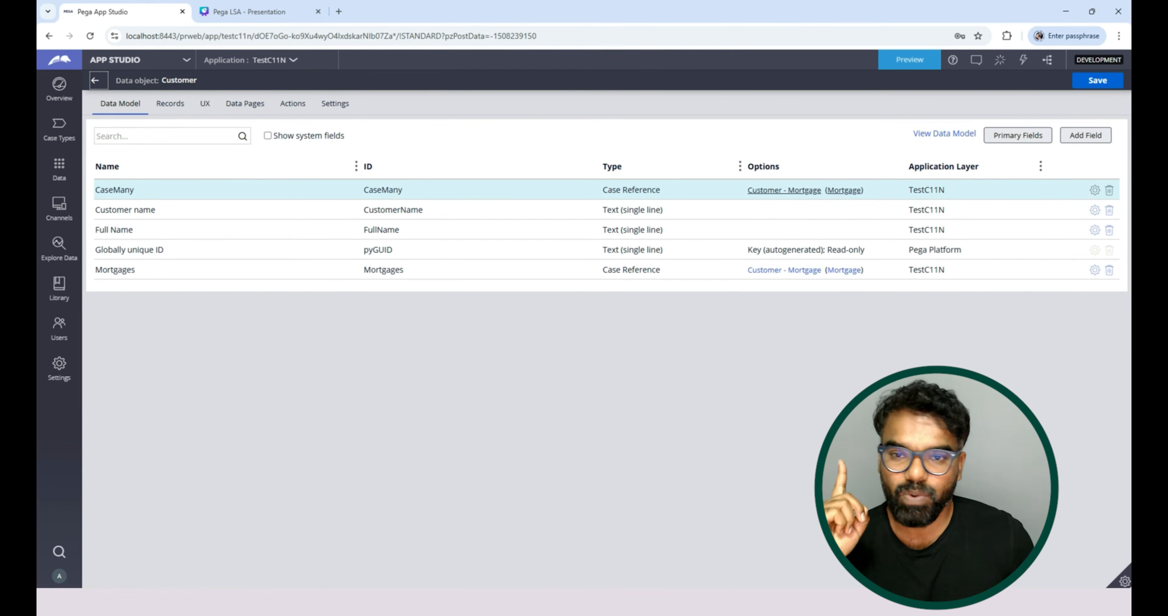
{"action": "left_click", "coordinate": [170, 103]}
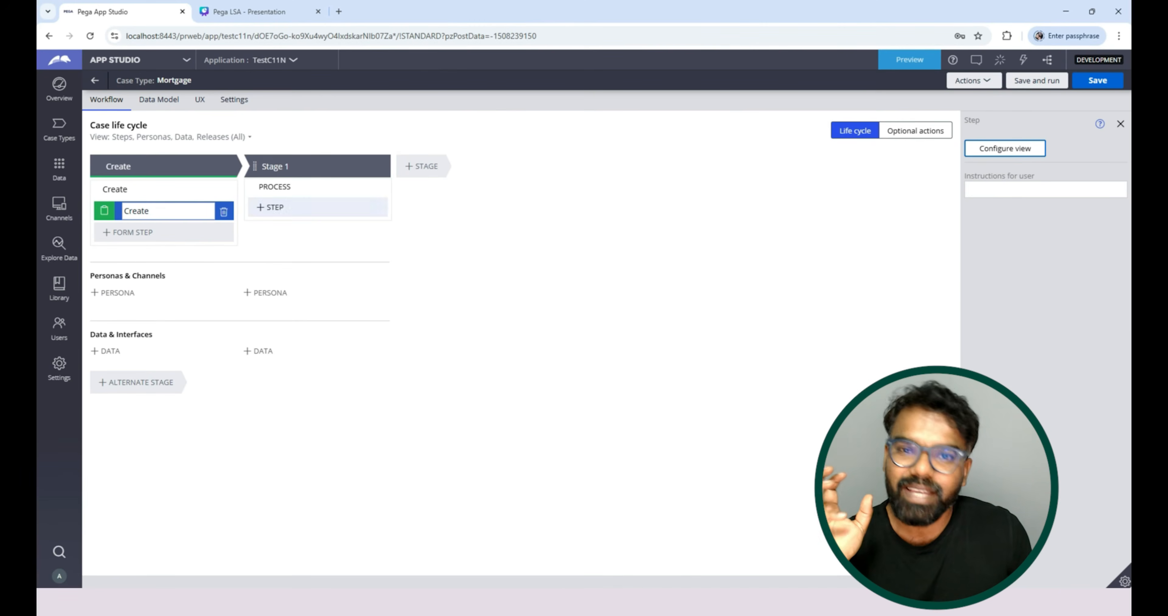
Step: Examine the Mortgage case type's data model fields and the view configured for its Create step
{"action": "left_click", "coordinate": [158, 100]}
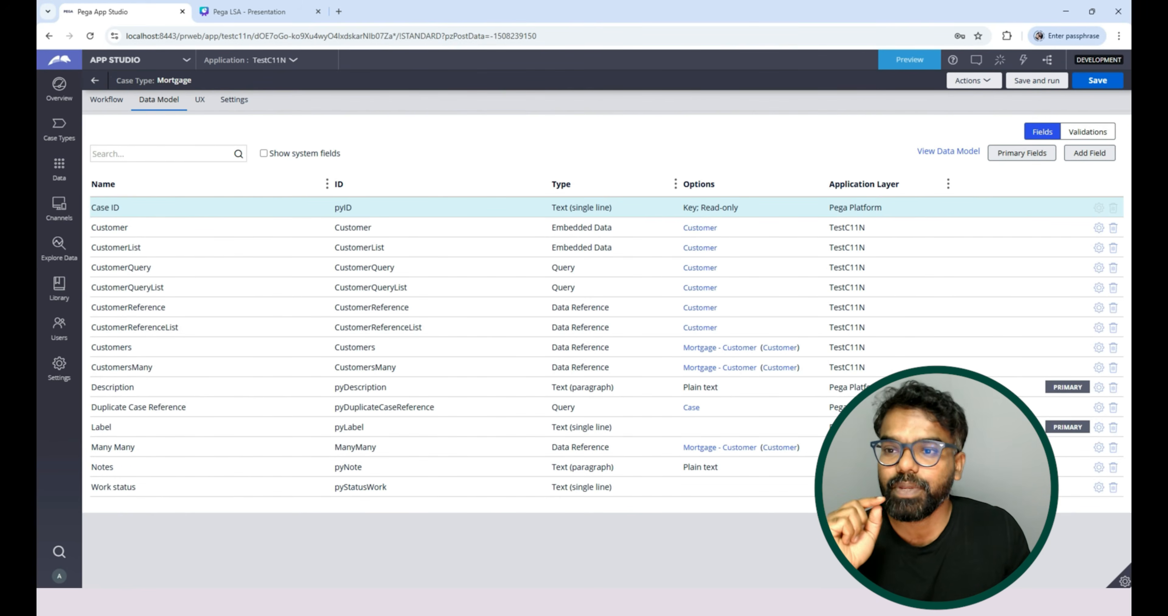
{"action": "left_click", "coordinate": [106, 100]}
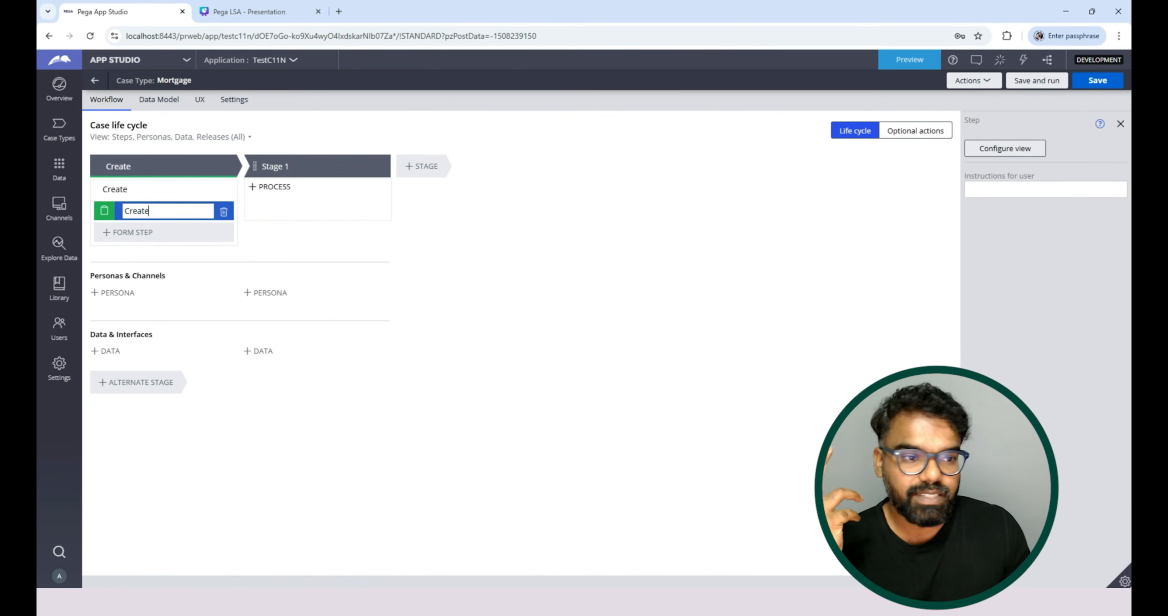
{"action": "left_click", "coordinate": [1005, 148]}
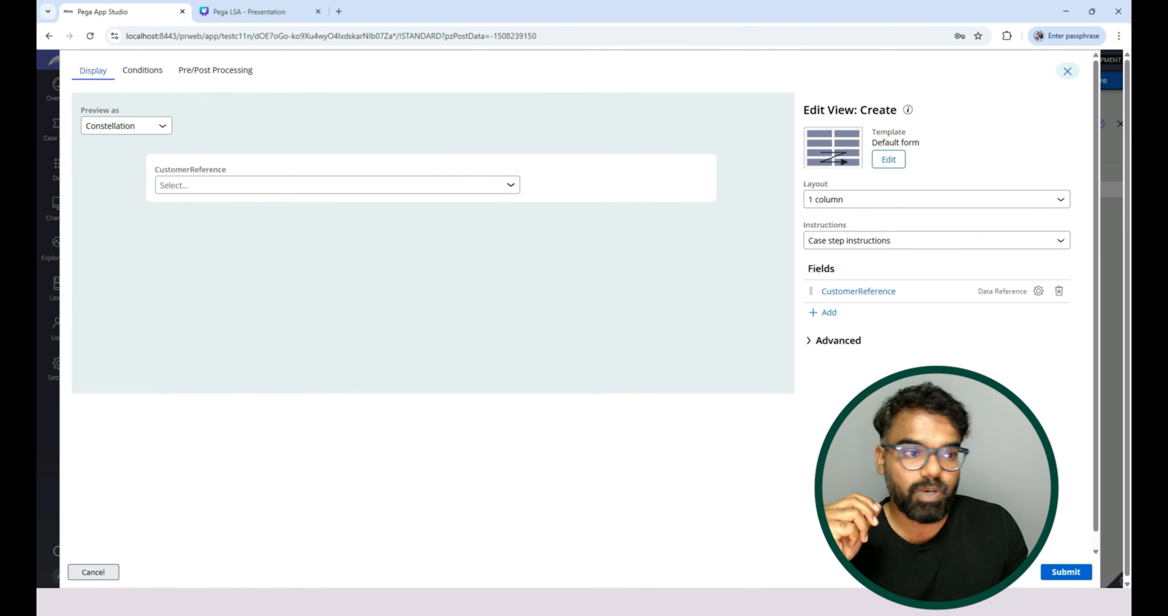
{"action": "left_click", "coordinate": [94, 572]}
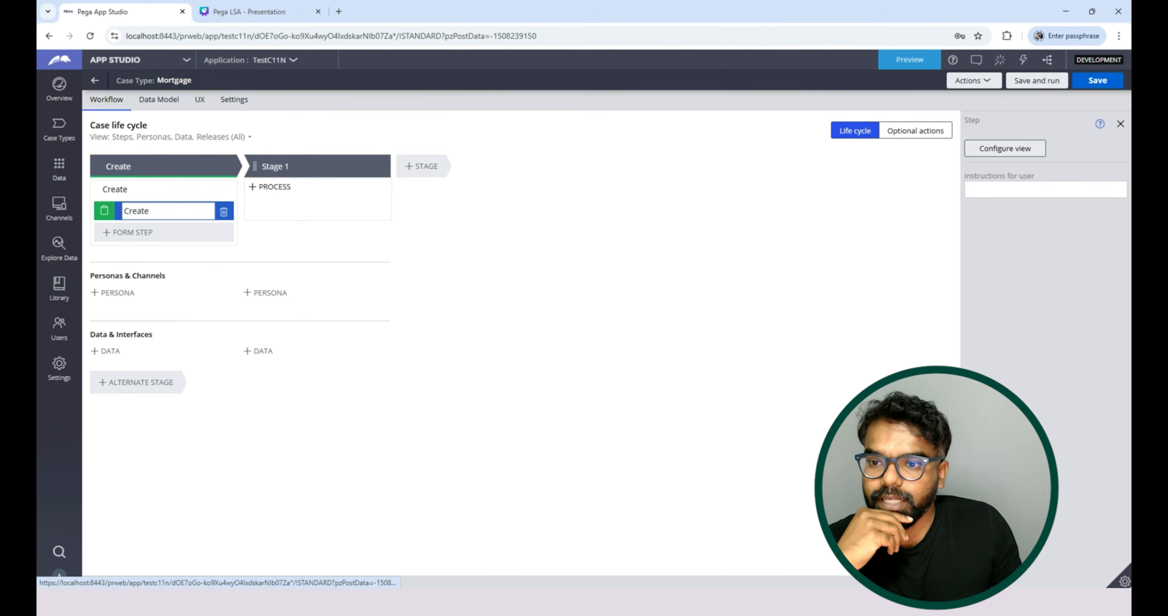
Step: Add an Update details action and a Create Case action to the Customer data object's user actions
{"action": "left_click", "coordinate": [59, 170]}
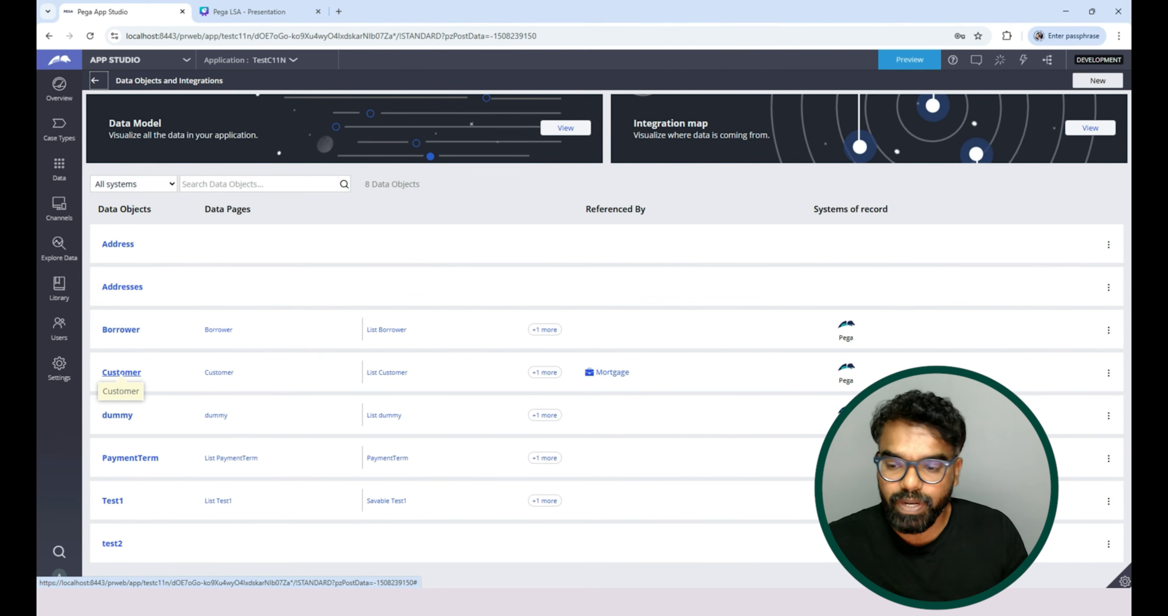
{"action": "left_click", "coordinate": [122, 373]}
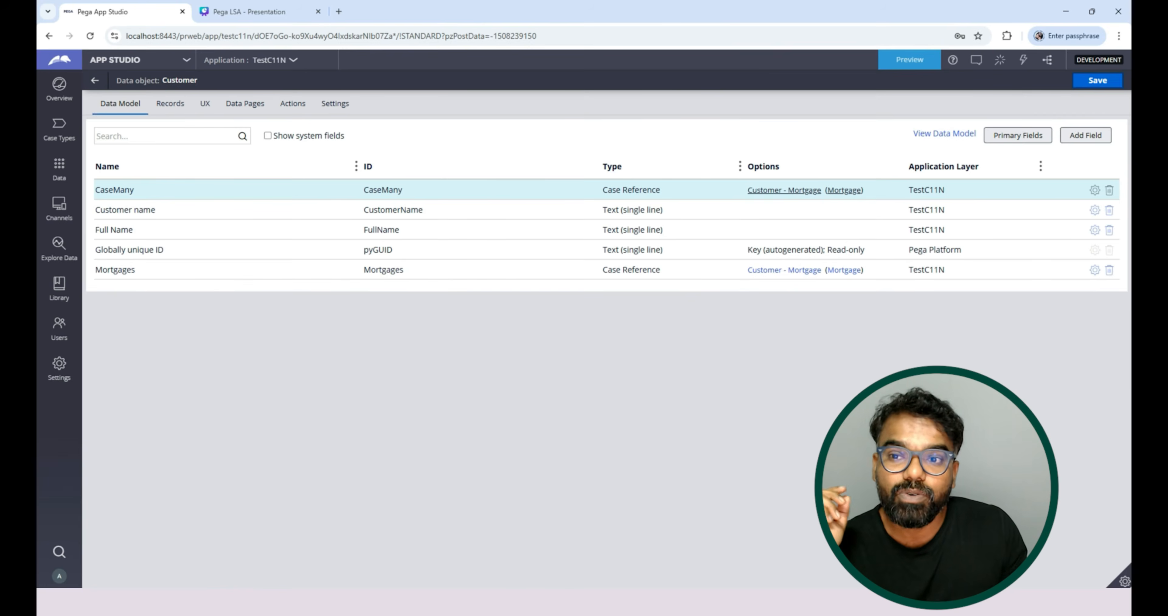
{"action": "left_click", "coordinate": [292, 104]}
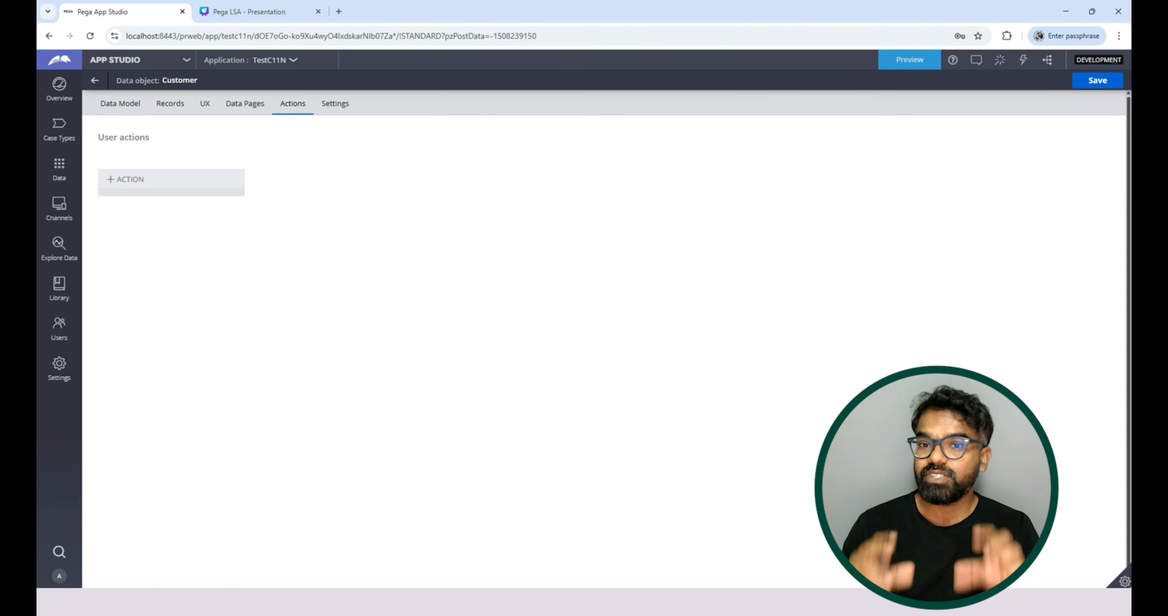
{"action": "left_click", "coordinate": [127, 179]}
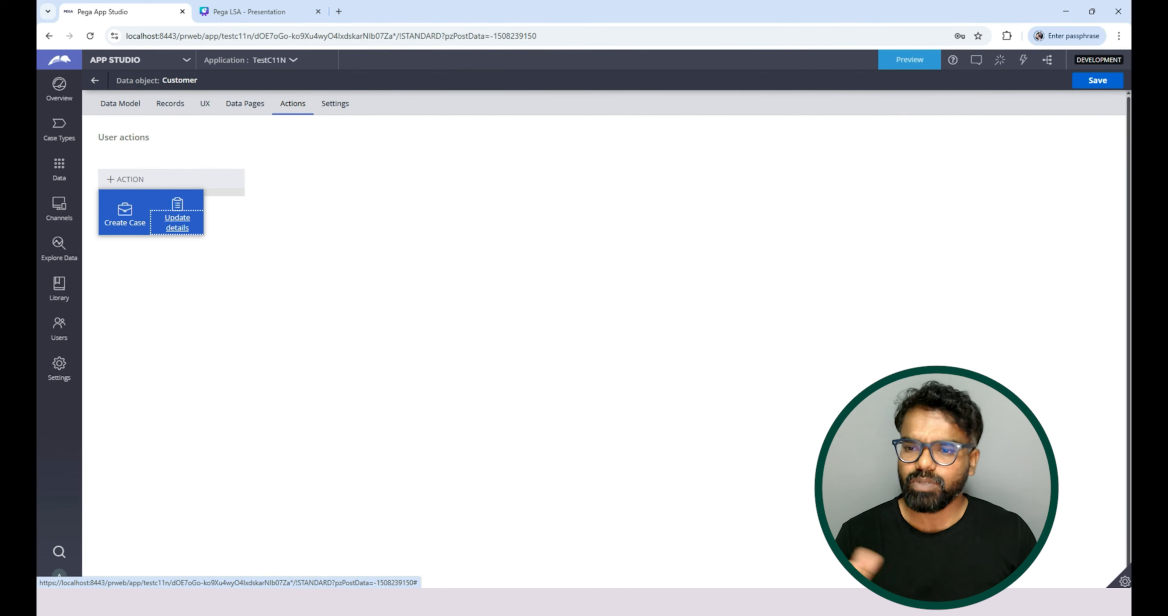
{"action": "left_click", "coordinate": [177, 222]}
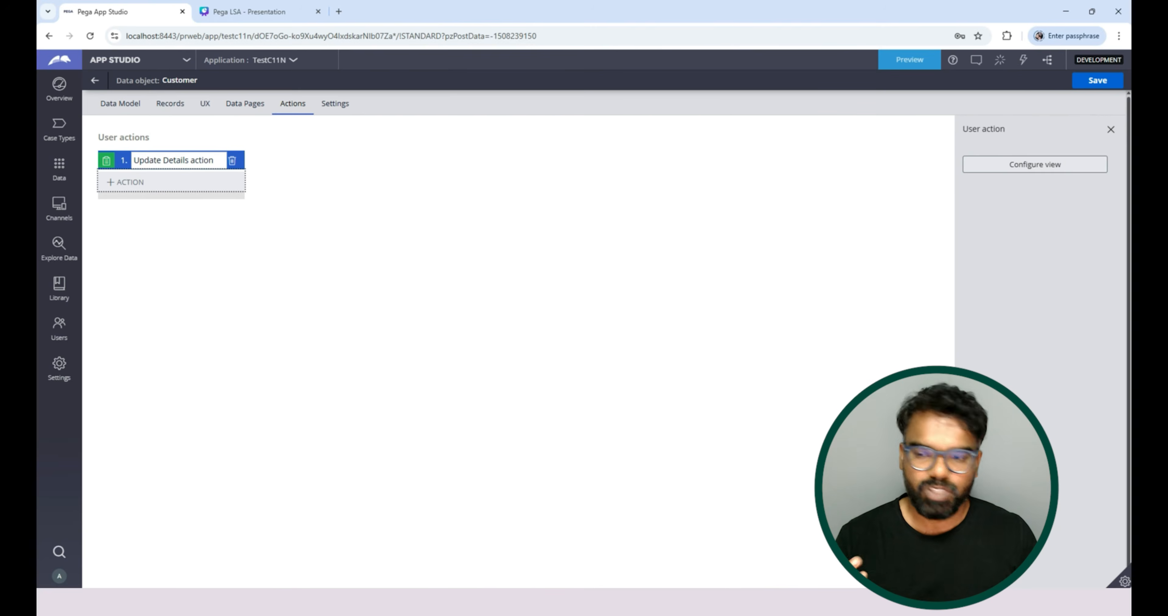
{"action": "left_click", "coordinate": [125, 182]}
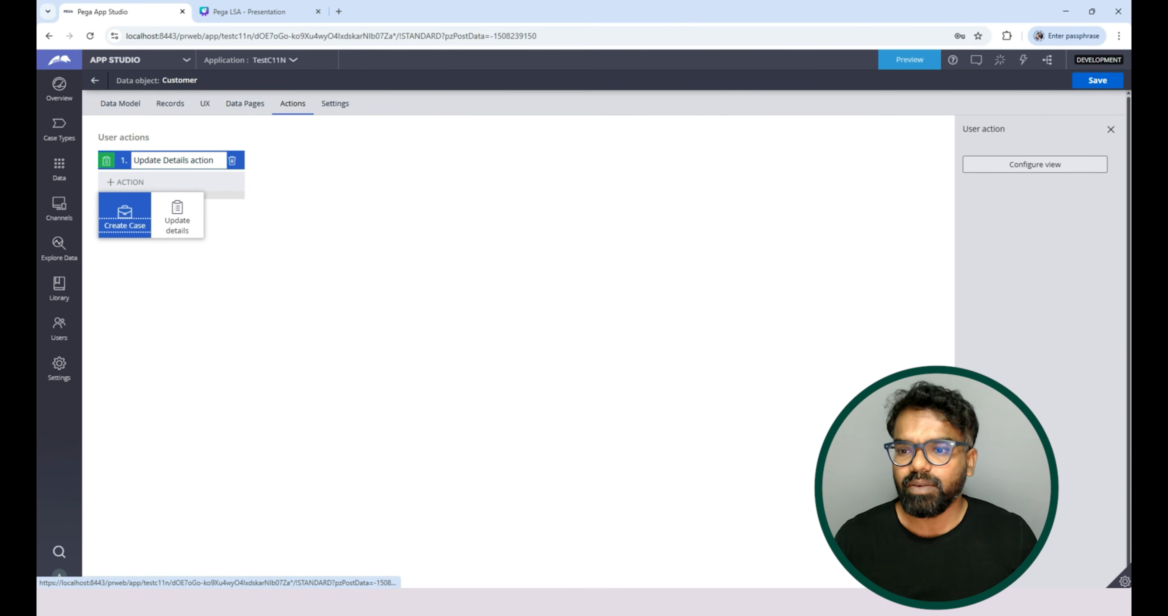
{"action": "left_click", "coordinate": [125, 215]}
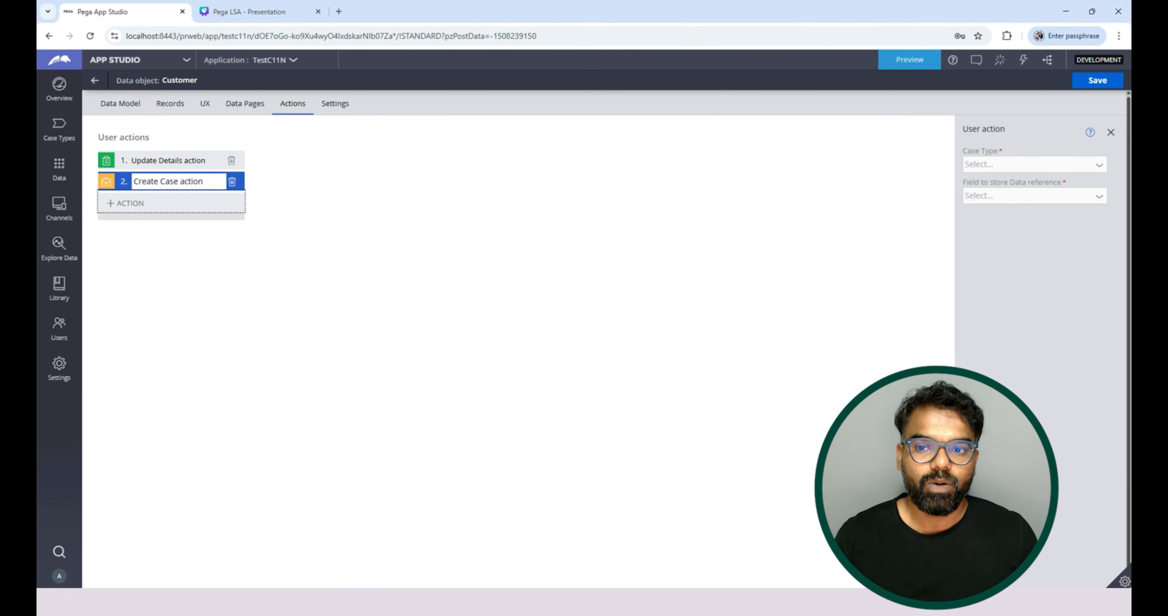
Step: Configure the Update Details action's view with the Customer Name and Full Name fields and submit it
{"action": "left_click", "coordinate": [168, 160]}
{"action": "left_click", "coordinate": [1035, 164]}
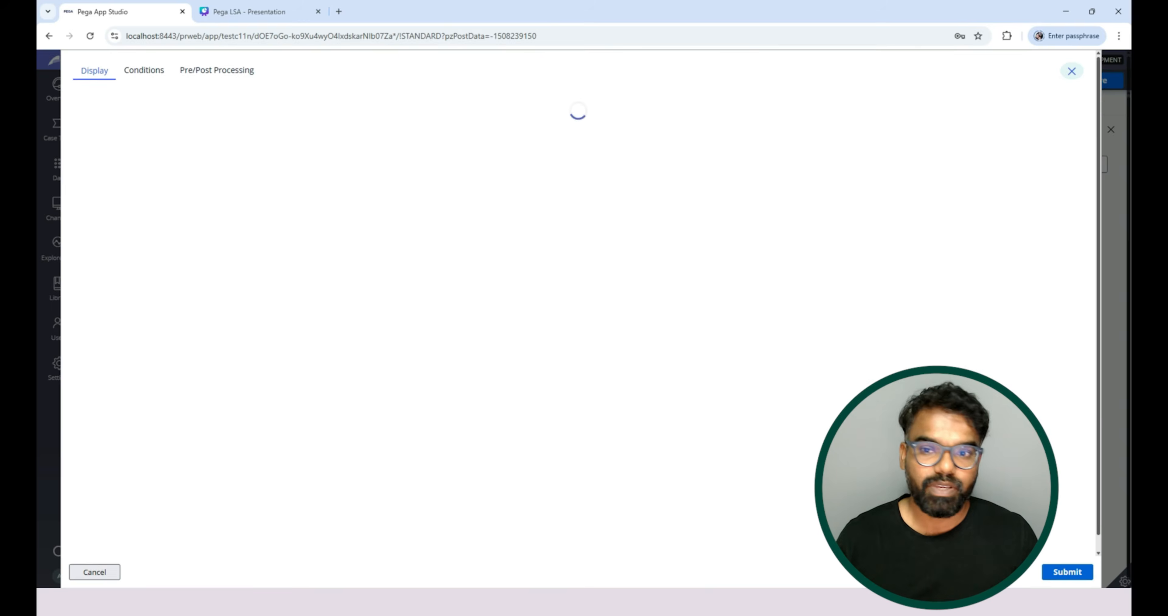
{"action": "left_click", "coordinate": [827, 361]}
{"action": "left_click", "coordinate": [854, 358]}
{"action": "left_click", "coordinate": [854, 375]}
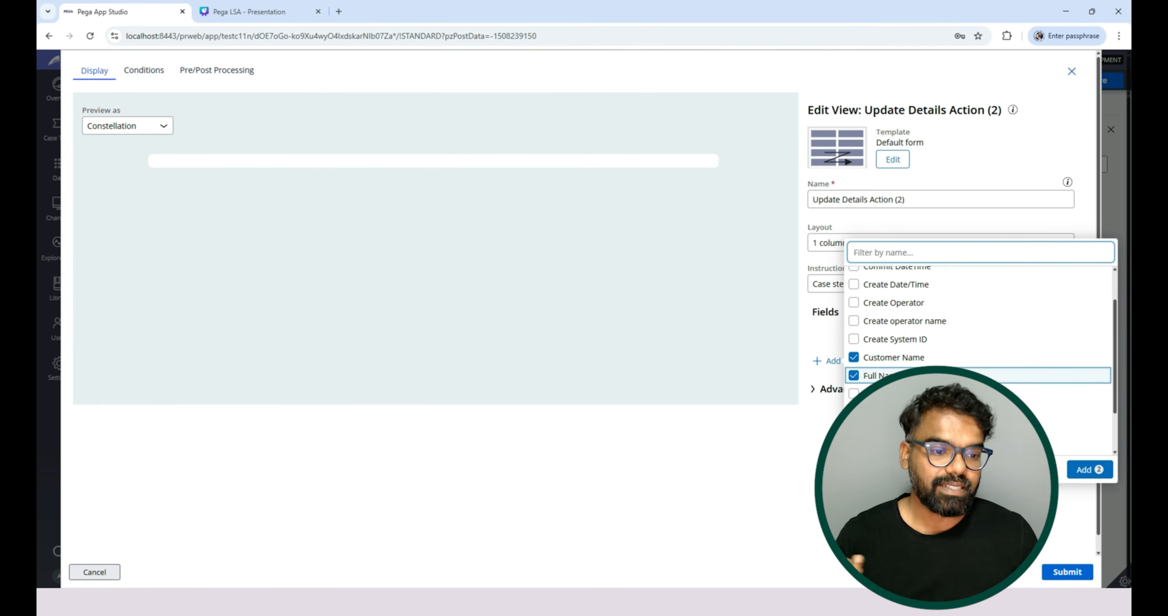
{"action": "left_click", "coordinate": [1090, 469]}
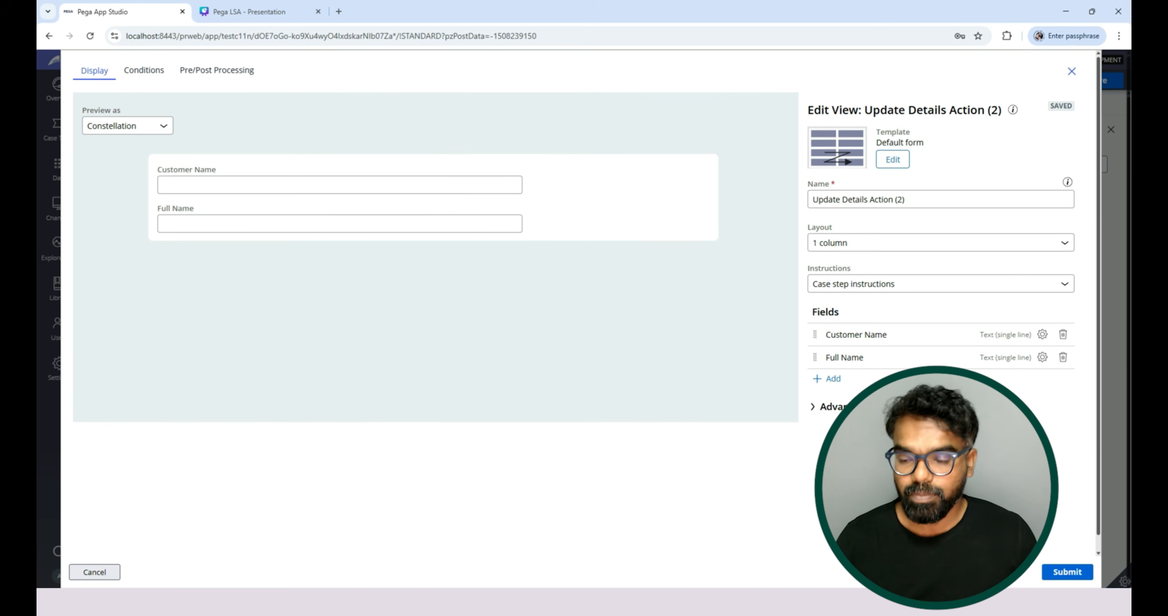
{"action": "left_click", "coordinate": [1068, 572]}
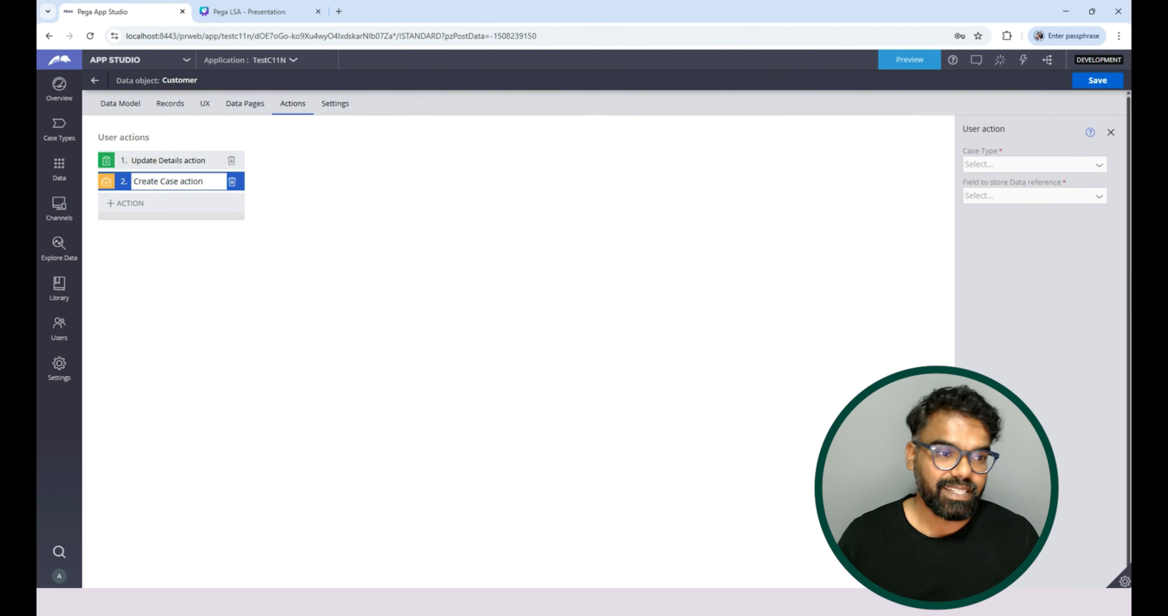
Step: Set the Create Case action's case type to Mortgage with CustomerReference storing the data reference, and save the Customer data object
{"action": "left_click", "coordinate": [1035, 165]}
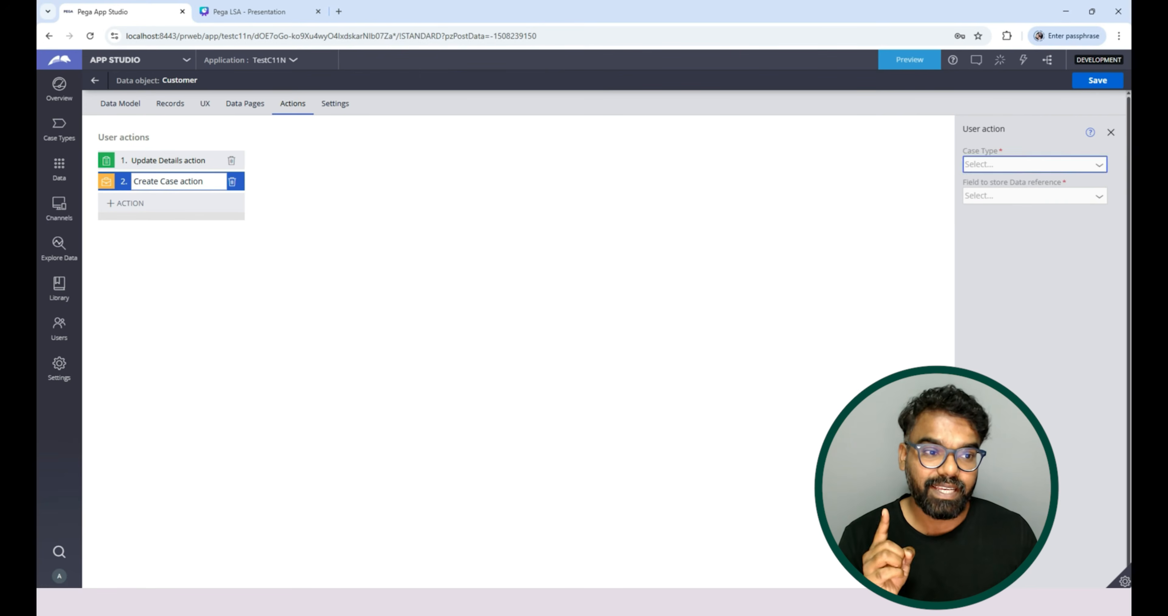
{"action": "left_click", "coordinate": [990, 211]}
{"action": "left_click", "coordinate": [1035, 196]}
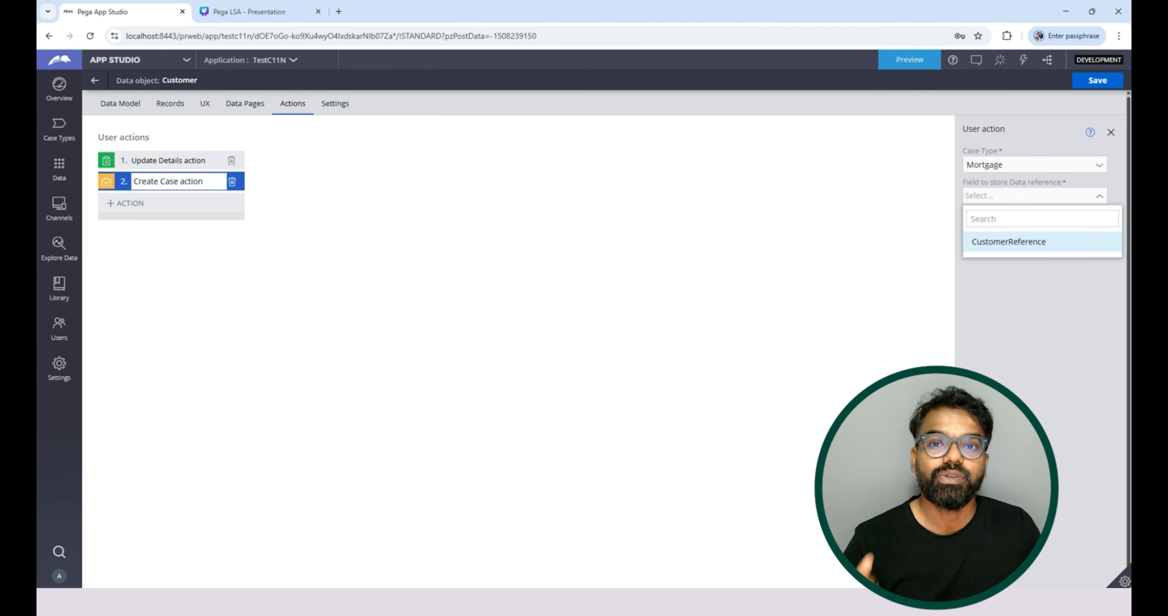
{"action": "left_click", "coordinate": [1008, 242]}
{"action": "left_click", "coordinate": [1097, 81]}
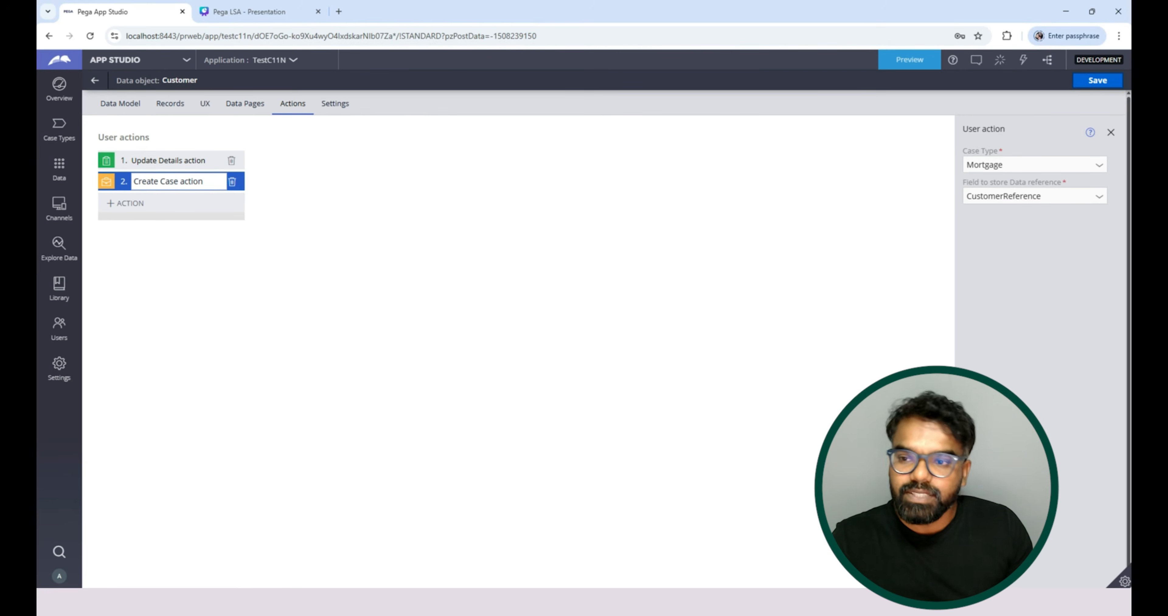
Step: Check the Customer Data landing page in the Work Portal channel and save the portal
{"action": "left_click", "coordinate": [59, 207]}
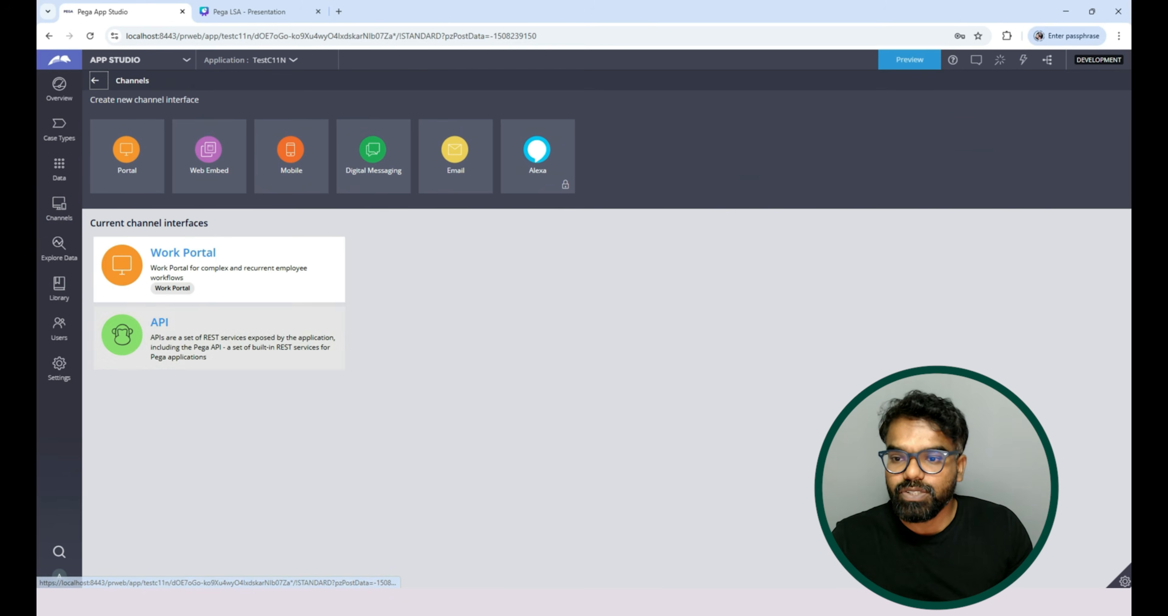
{"action": "left_click", "coordinate": [183, 254]}
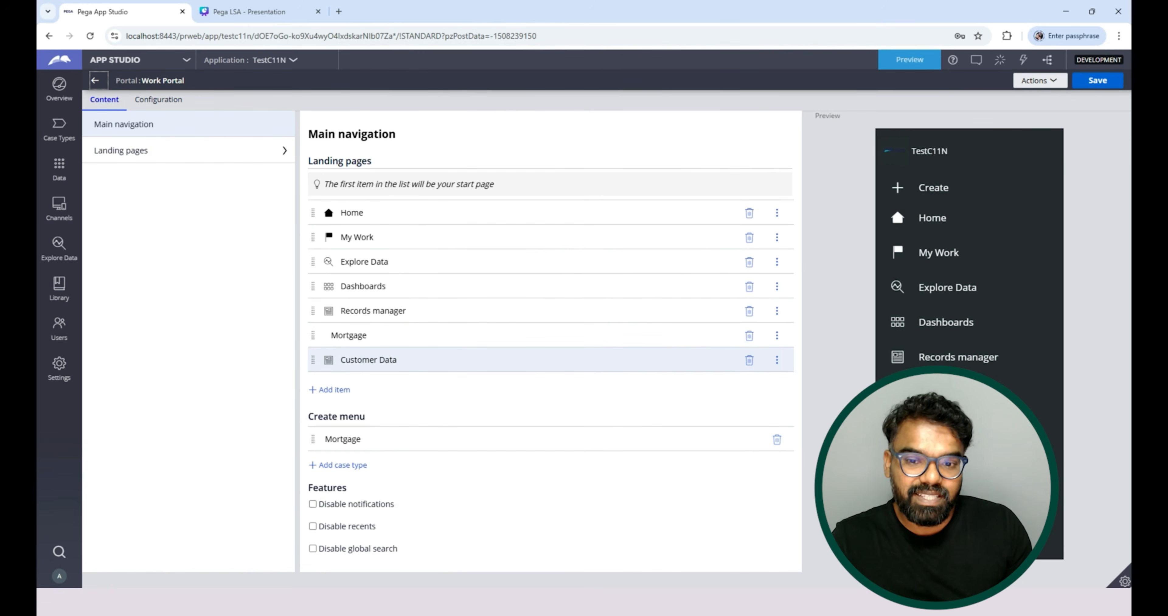
{"action": "left_click", "coordinate": [122, 150]}
{"action": "left_click", "coordinate": [121, 152]}
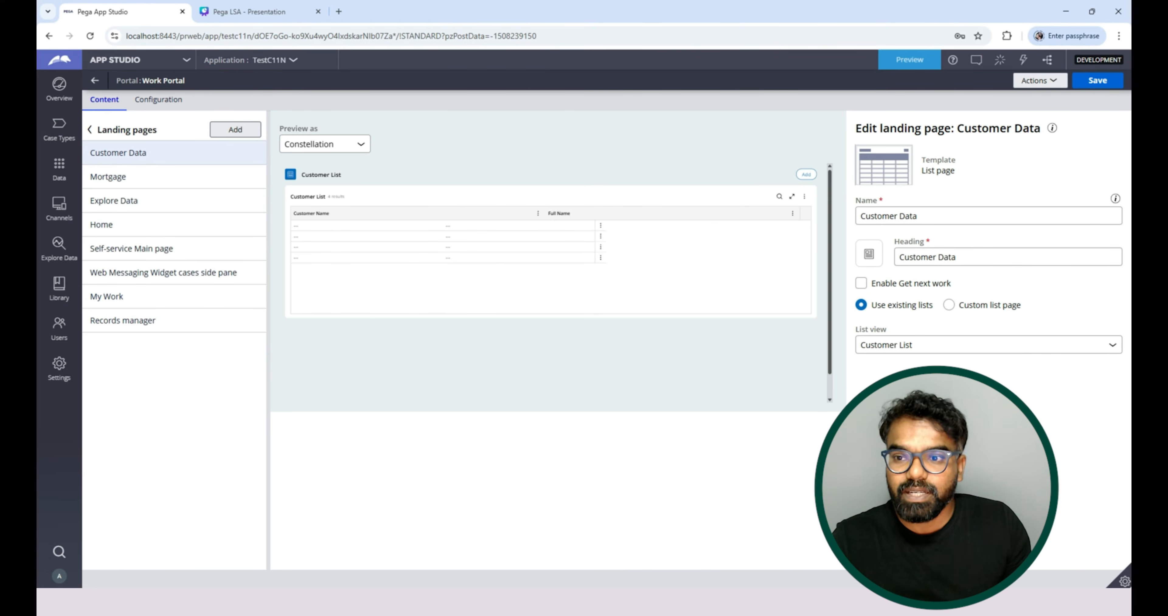
{"action": "left_click", "coordinate": [90, 129]}
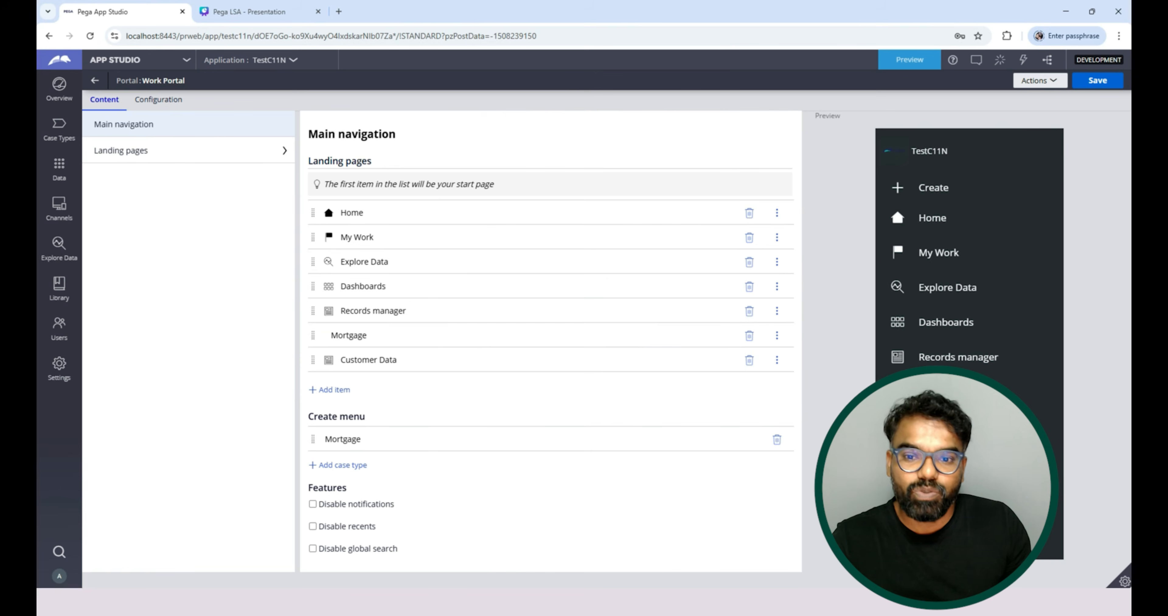
{"action": "key", "text": "ctrl+s"}
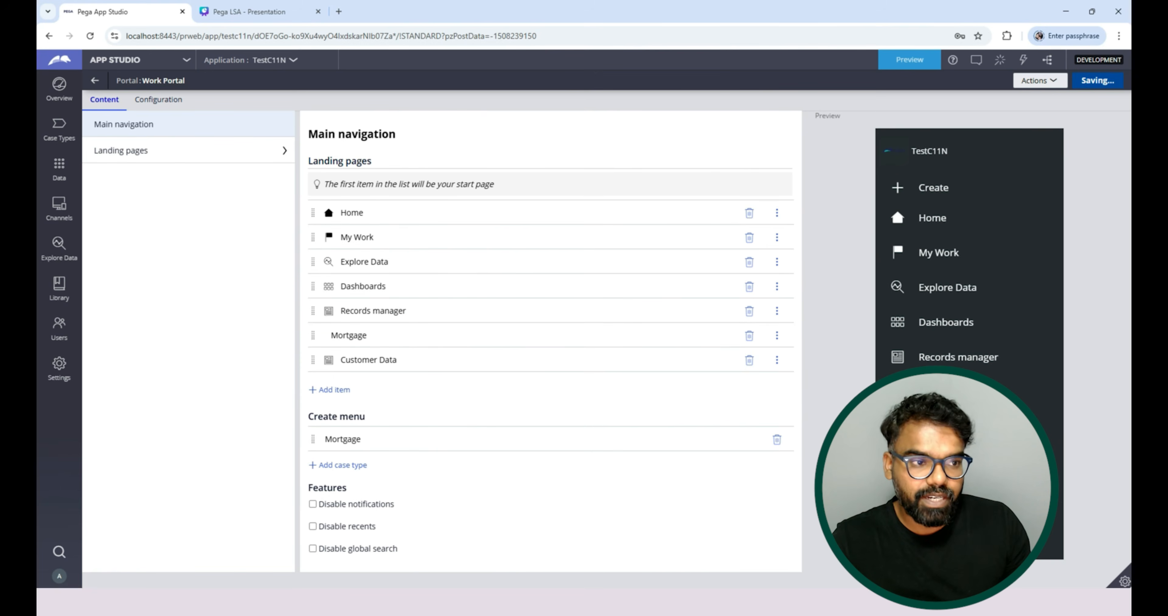
Step: Preview the portal and change the first Customer Data record's customer name through its Update Details action
{"action": "left_click", "coordinate": [910, 59]}
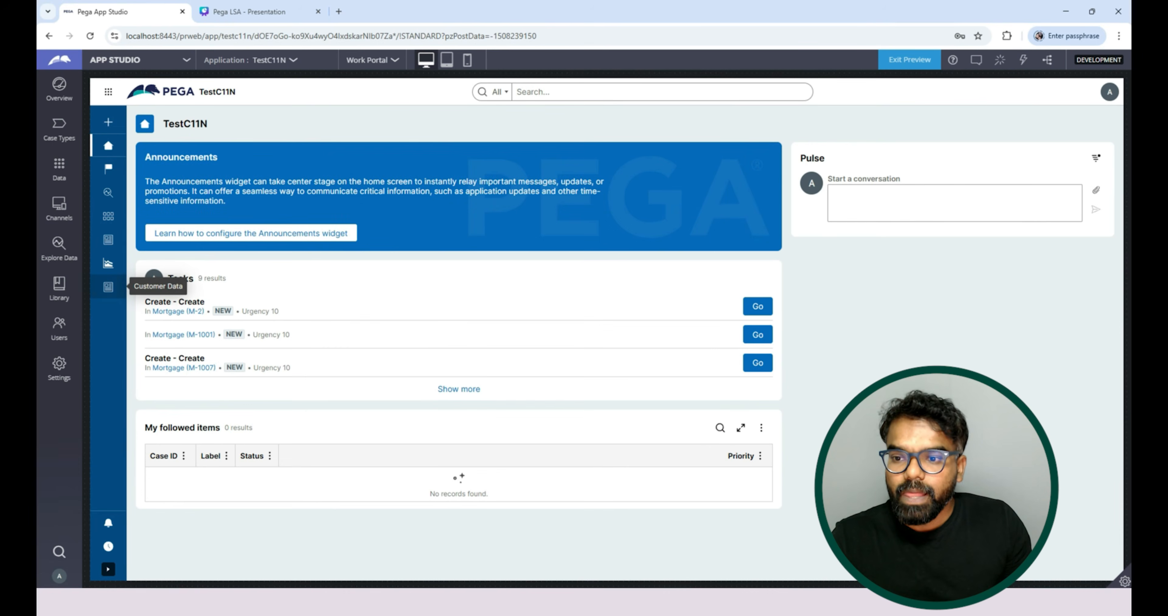
{"action": "left_click", "coordinate": [108, 287]}
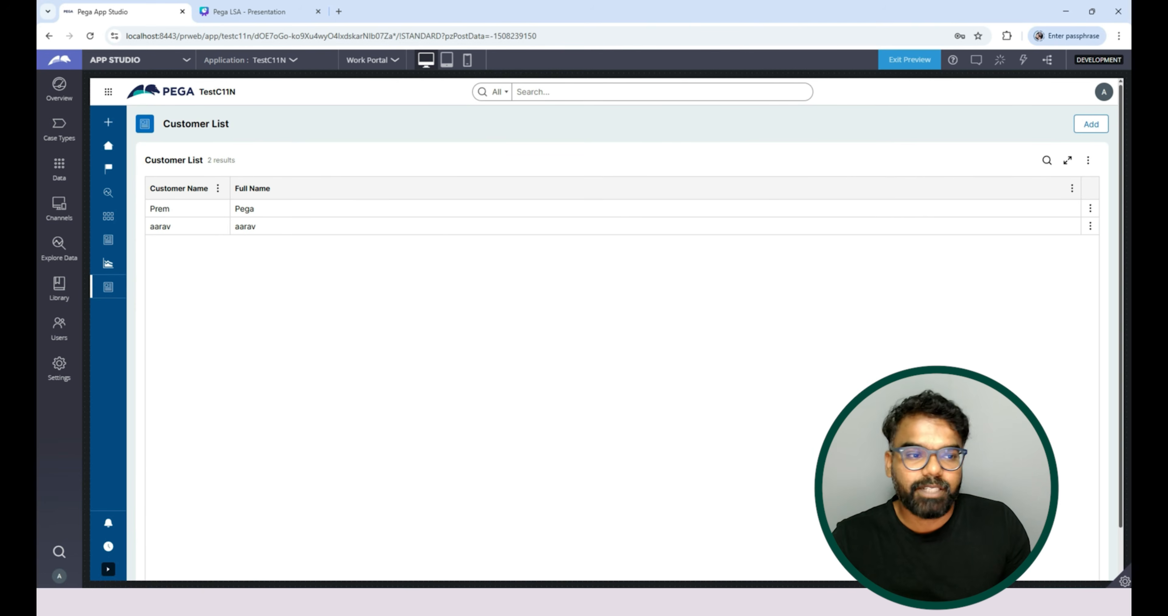
{"action": "left_click", "coordinate": [1090, 209]}
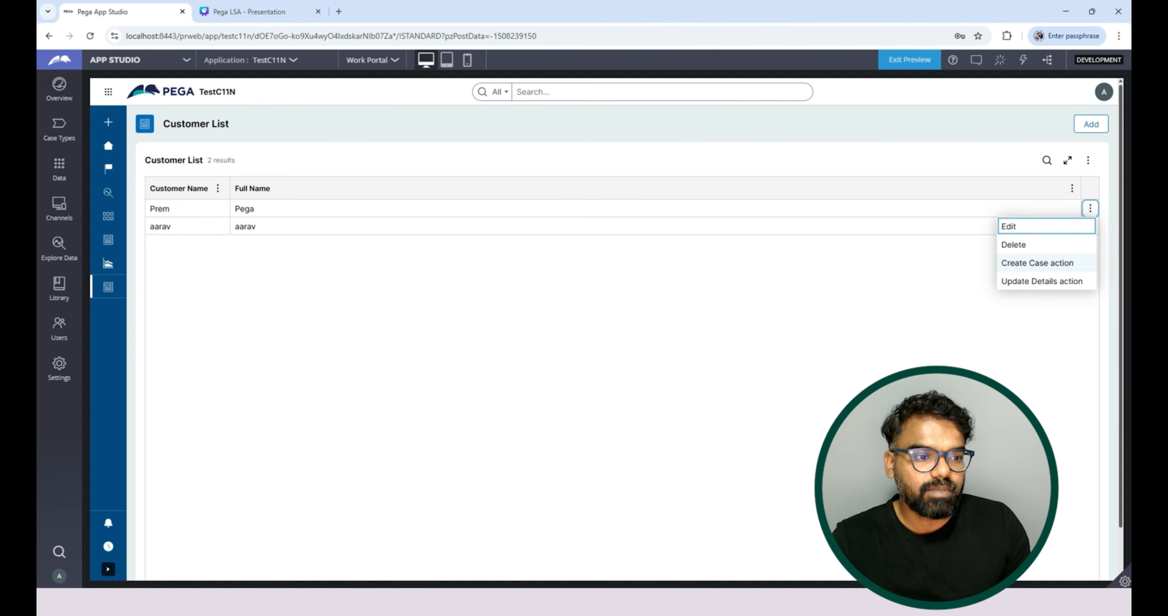
{"action": "left_click", "coordinate": [1042, 281]}
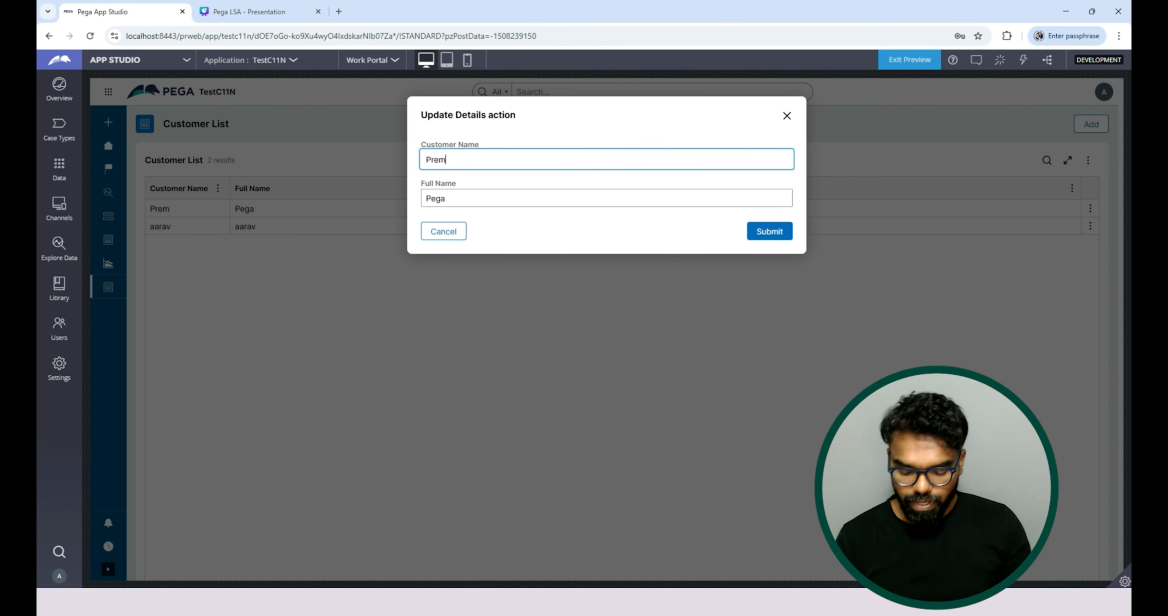
{"action": "type", "text": "kumar"}
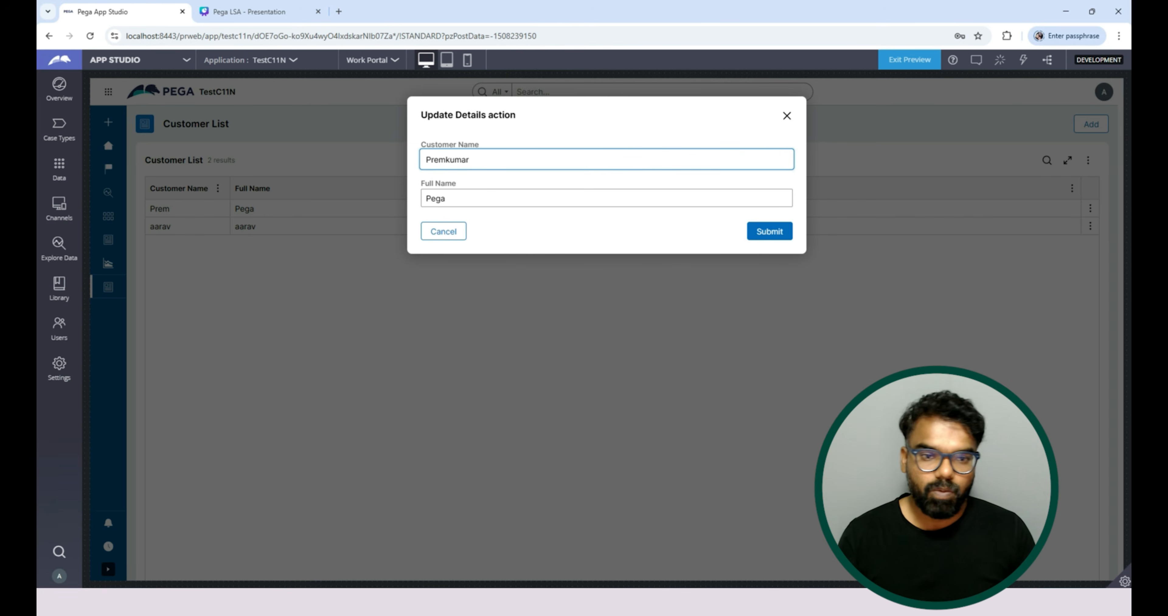
{"action": "left_click", "coordinate": [769, 232]}
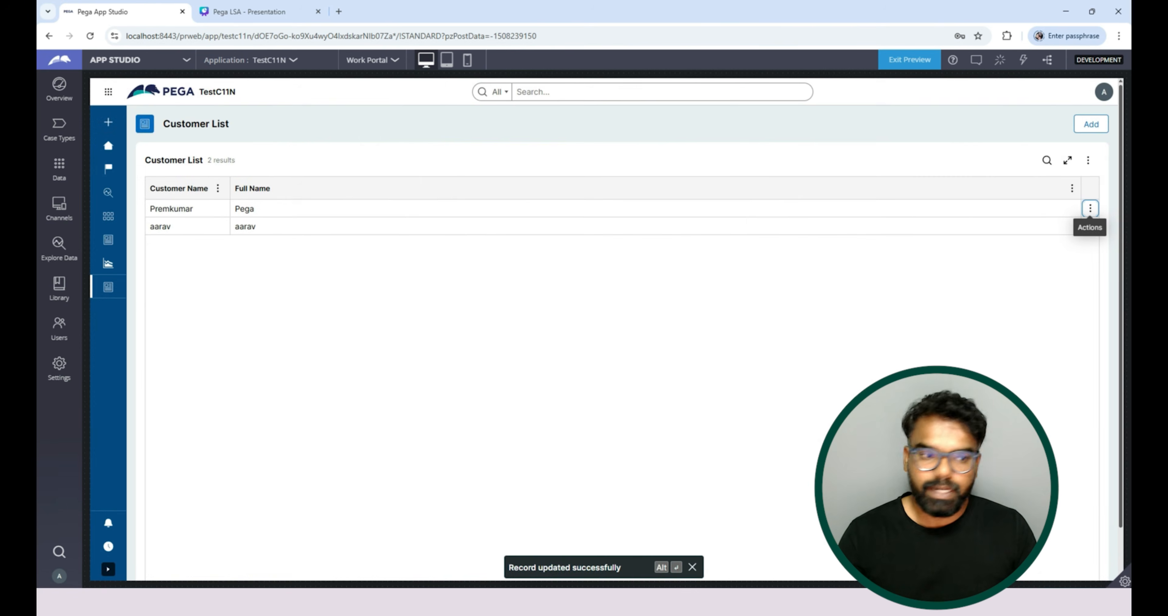
Step: Run the Create Case action on the first customer record and inspect the new Mortgage case's ID in its create form
{"action": "left_click", "coordinate": [1090, 208]}
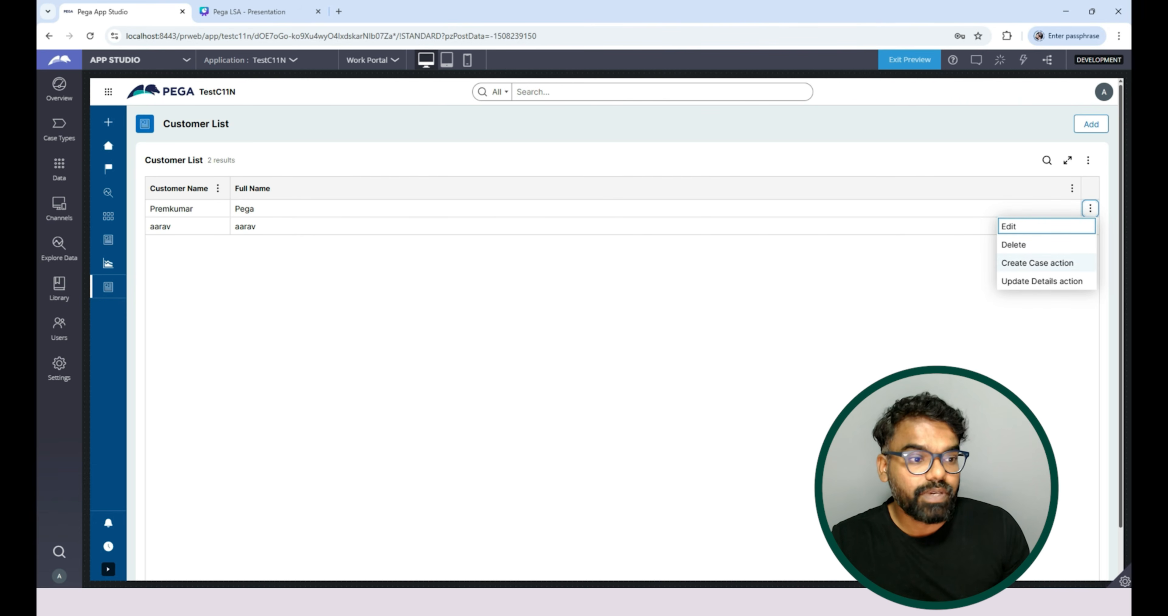
{"action": "left_click", "coordinate": [1037, 263]}
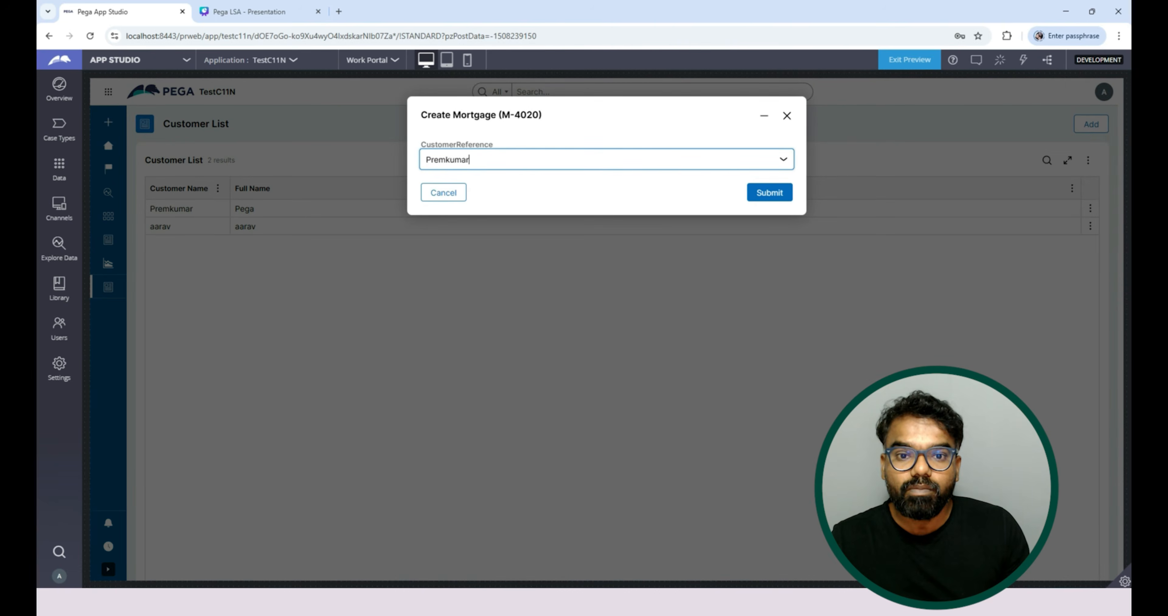
{"action": "left_click_drag", "start_coordinate": [501, 115], "coordinate": [540, 115]}
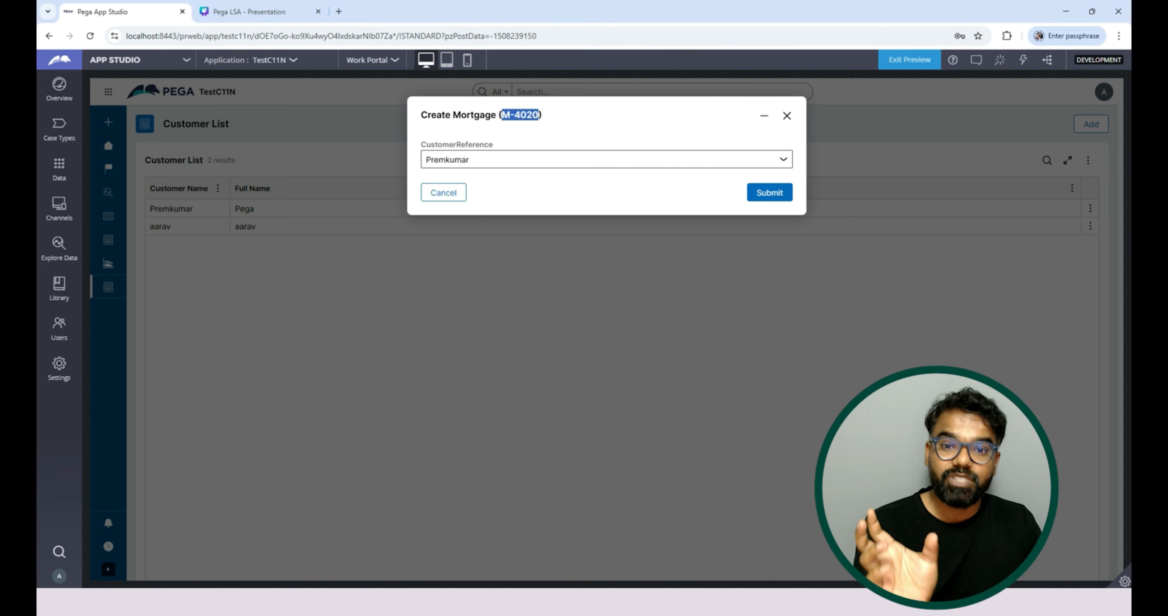
{"action": "left_click", "coordinate": [589, 190]}
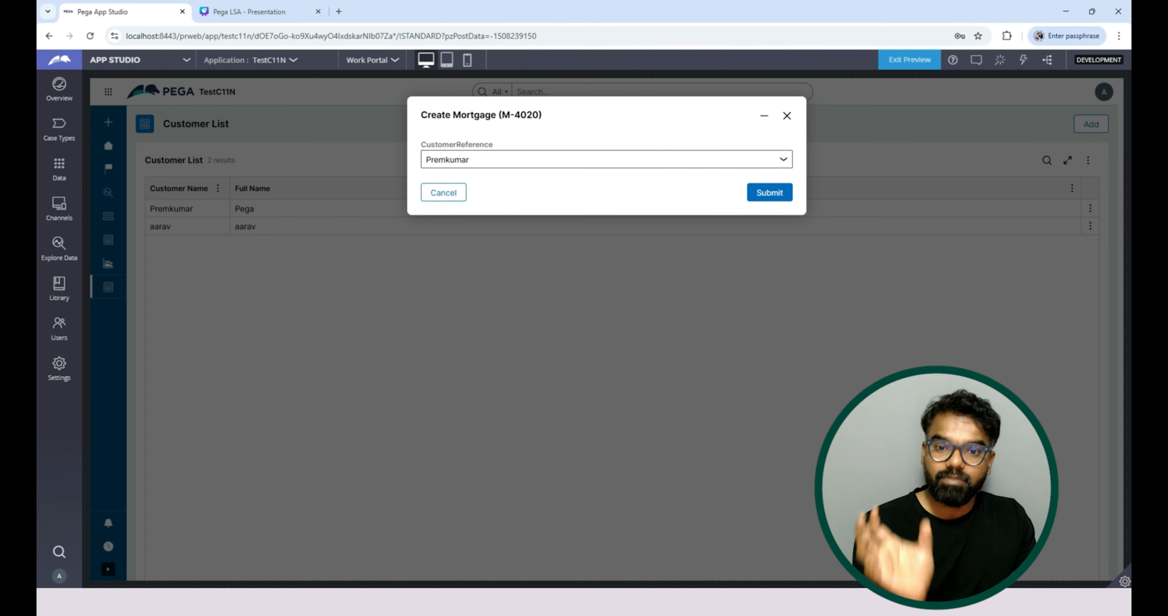